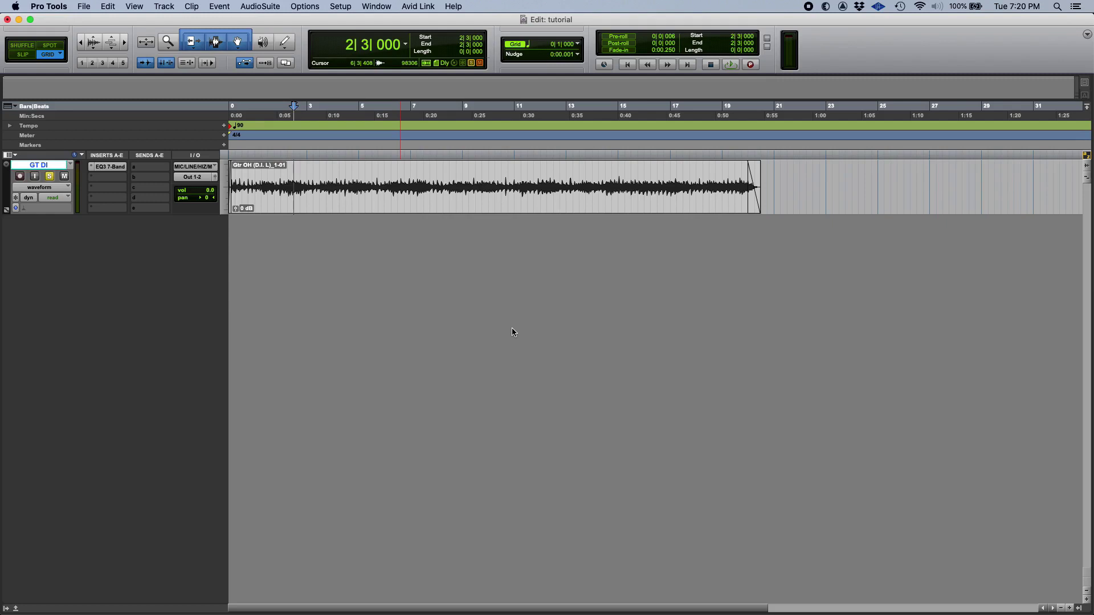
Step: Return the playback position to the start of the session
key(Return)
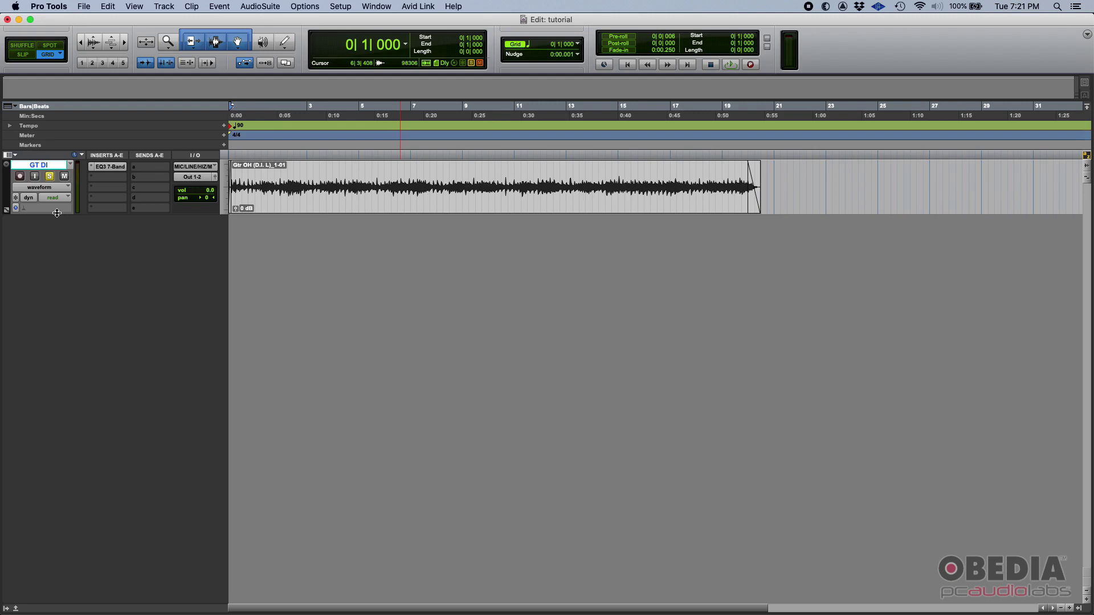
Step: Audition the clean GT DI guitar from bar 2 beat 3, then open insert slot b's plug-in list
click(294, 184)
key(space)
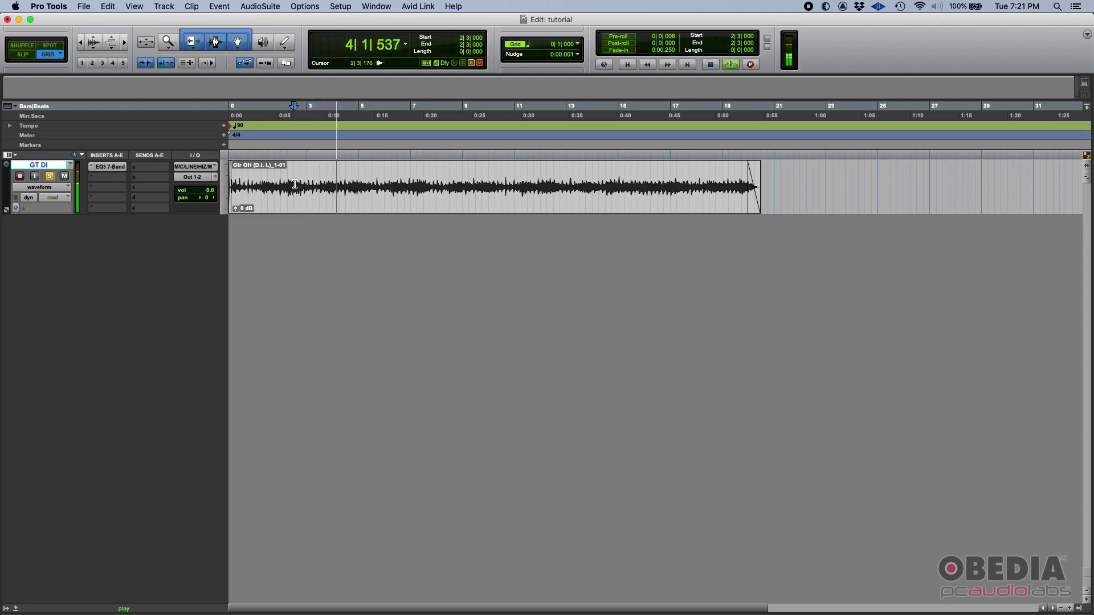
key(space)
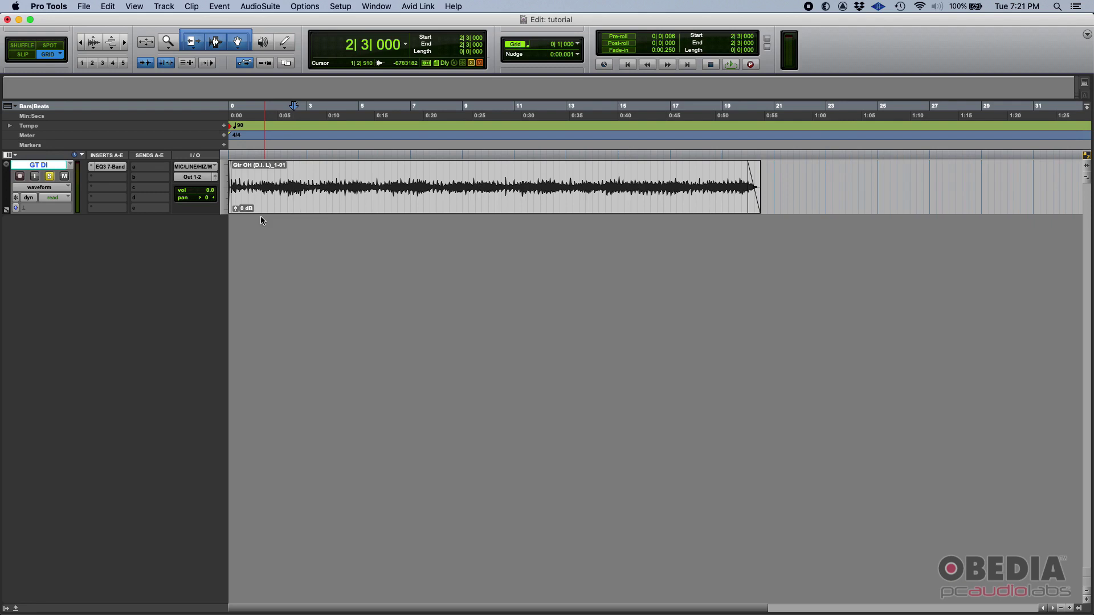
click(104, 182)
Step: Insert the Eleven MK II (mono) plug-in on the GT DI track
mouse_move(131, 177)
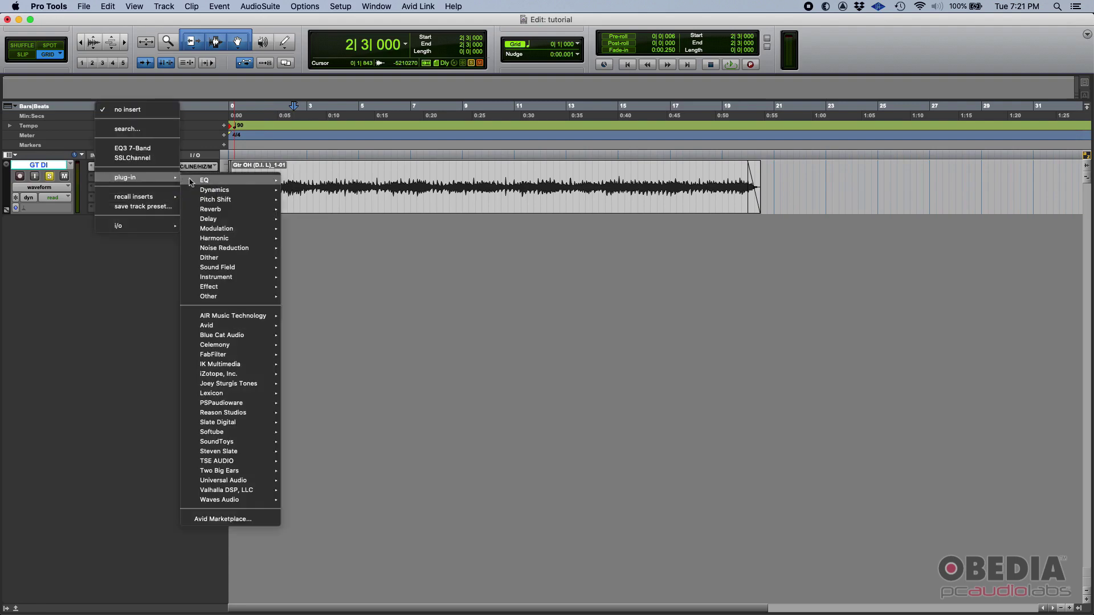
mouse_move(233, 334)
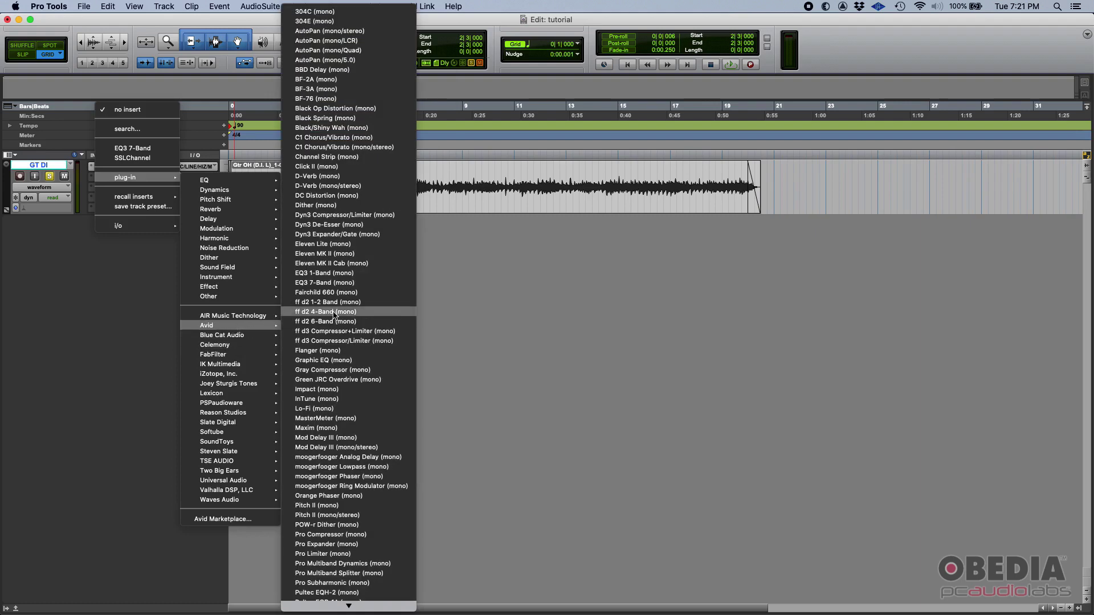
click(325, 256)
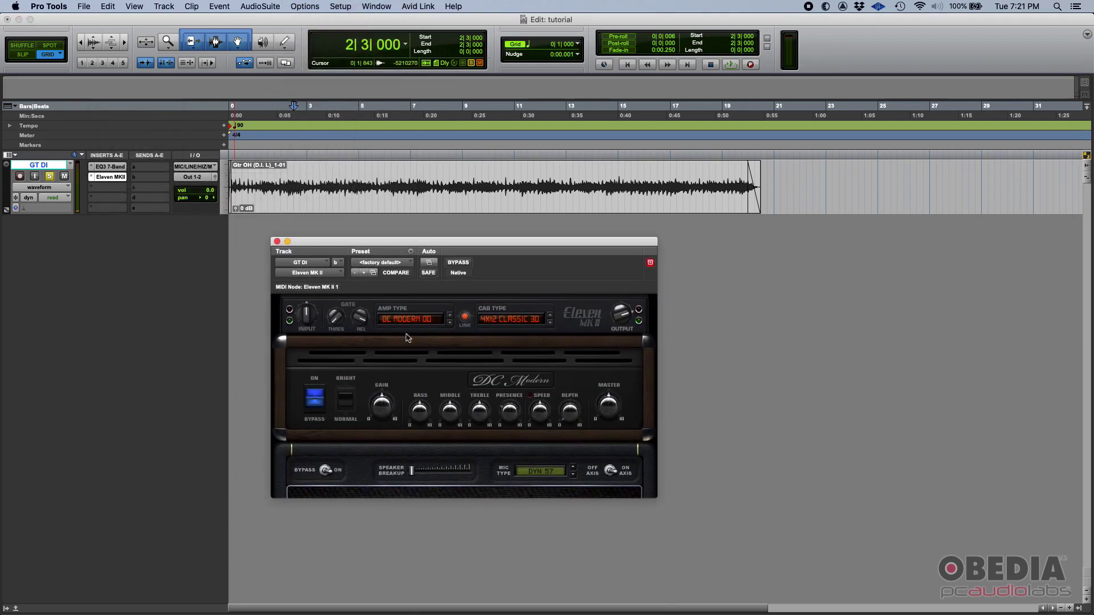
Step: Set Eleven MK II's amp type to '82 Lead 800 – 100W
click(411, 321)
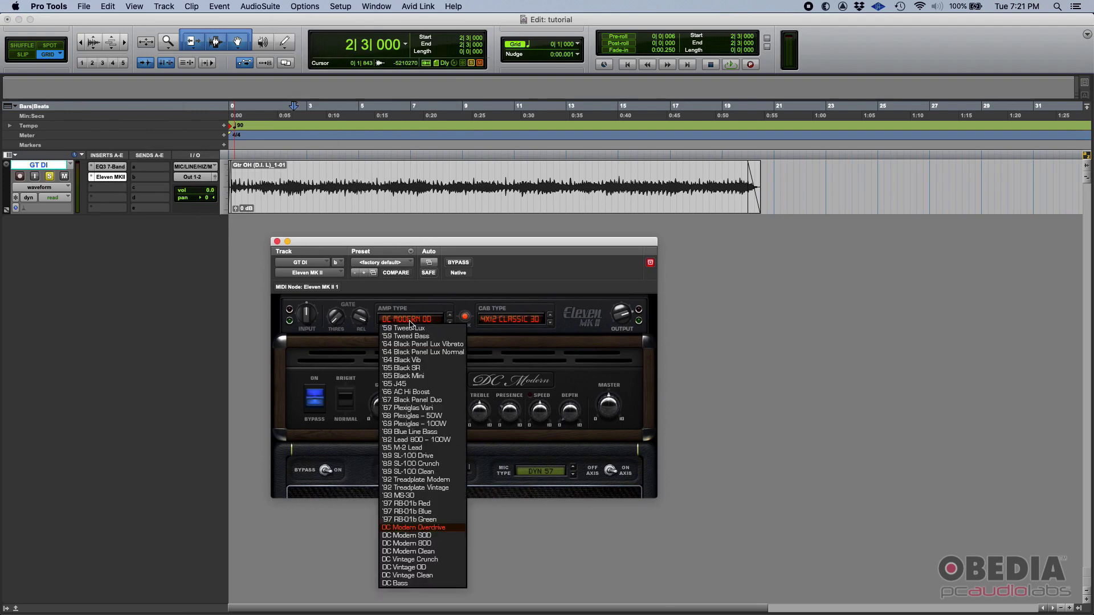
click(435, 325)
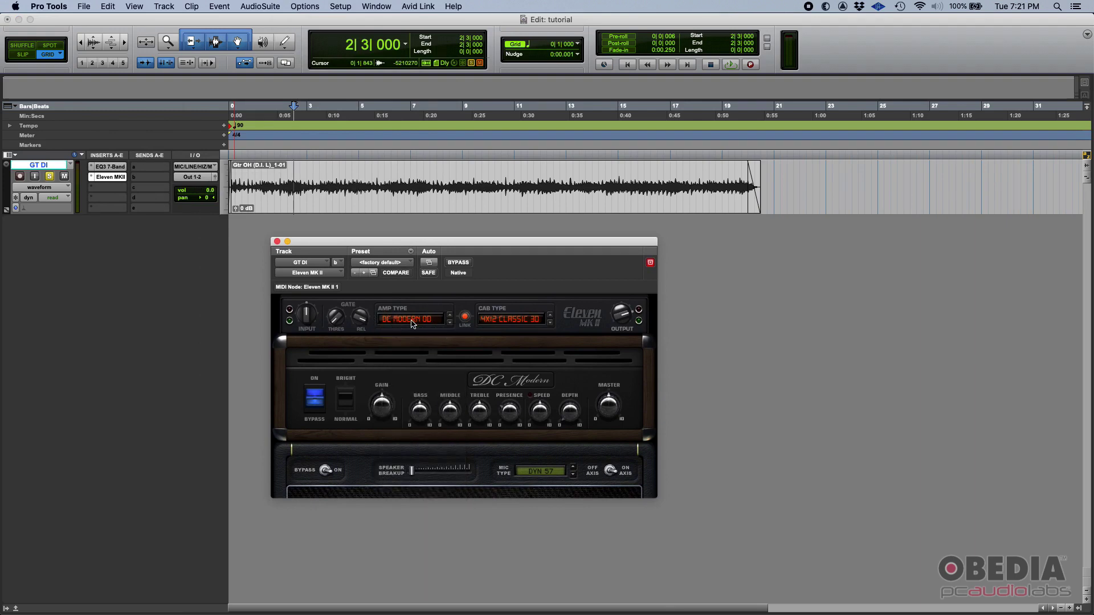
click(413, 323)
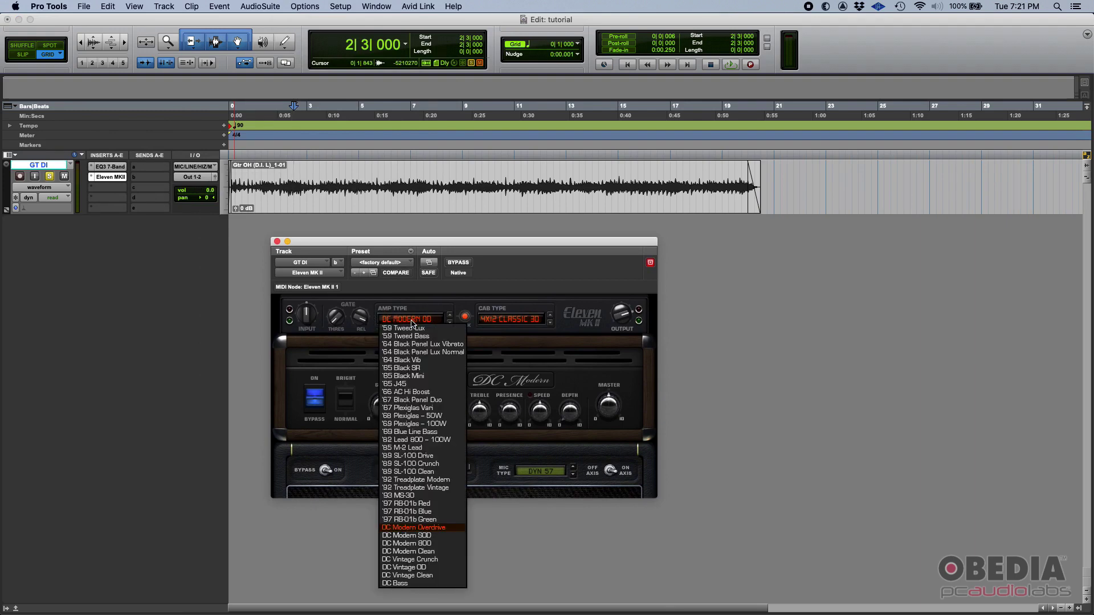
click(423, 440)
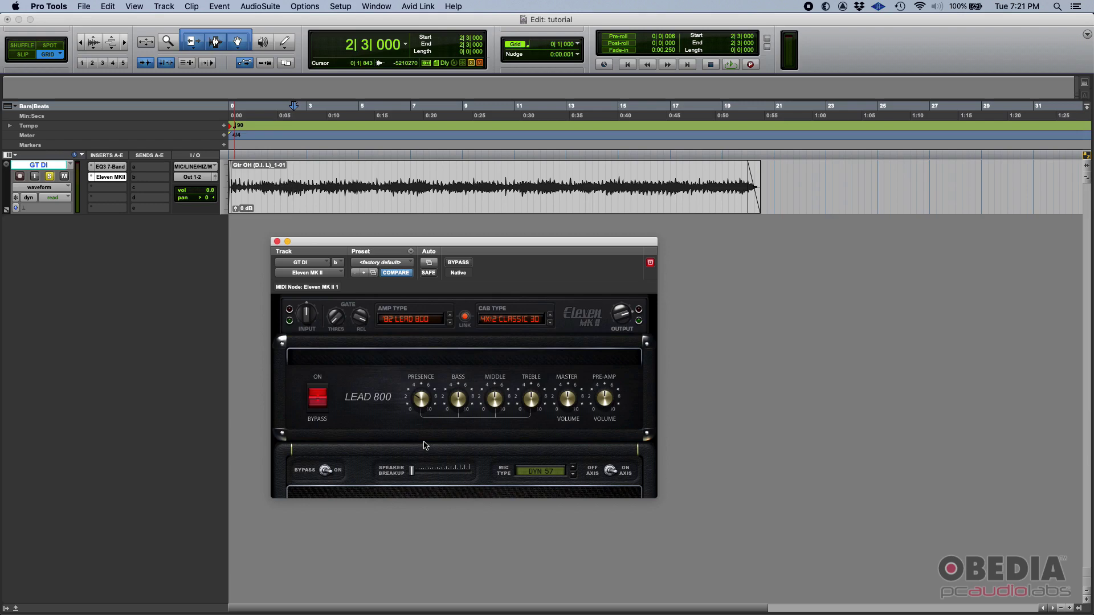
key(space)
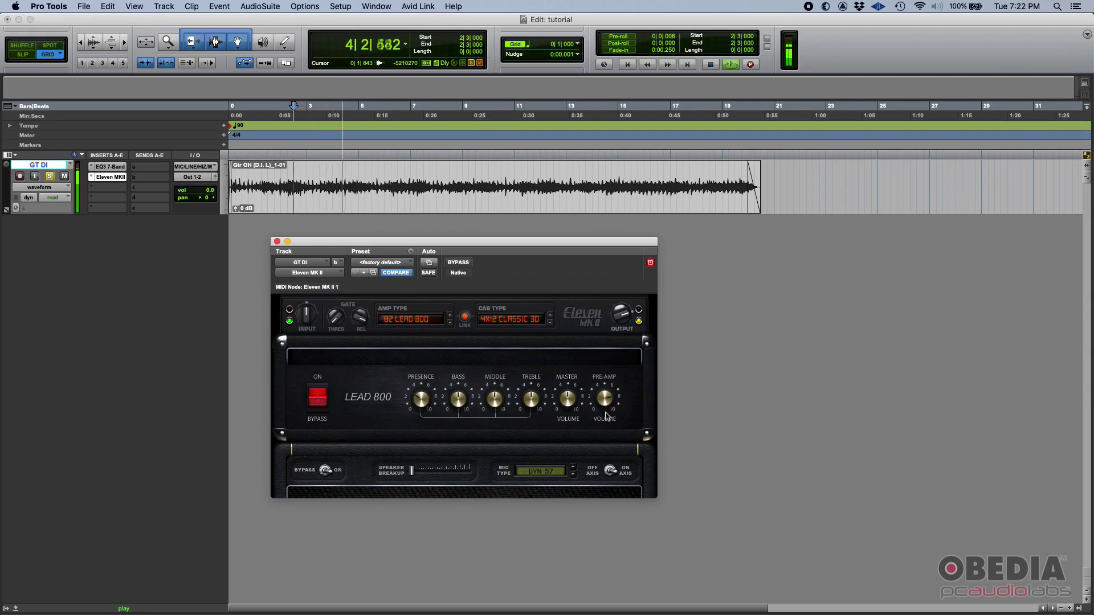
key(space)
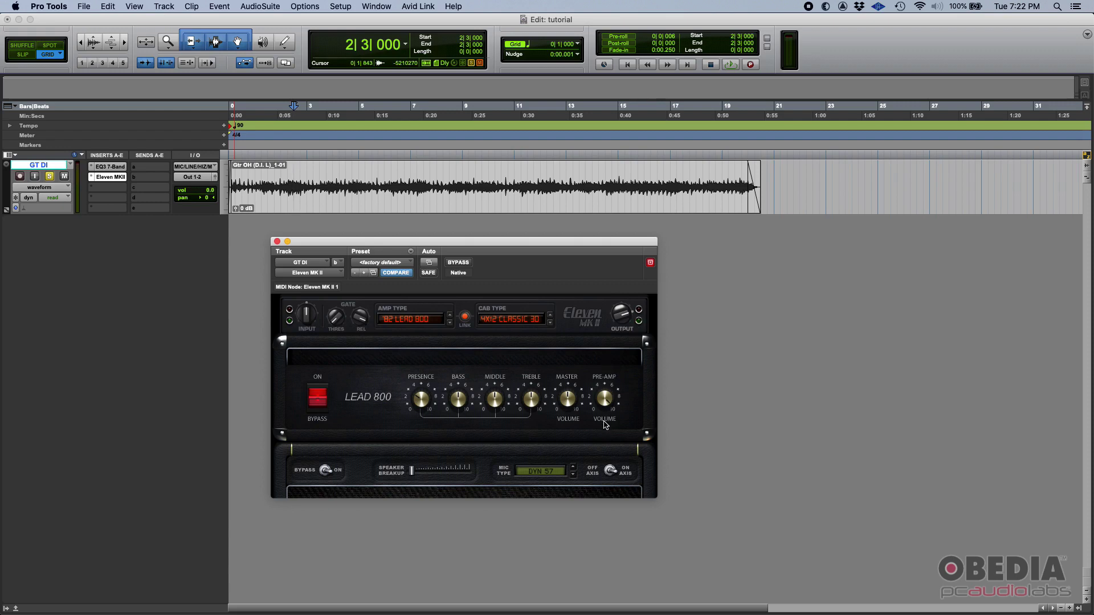
key(space)
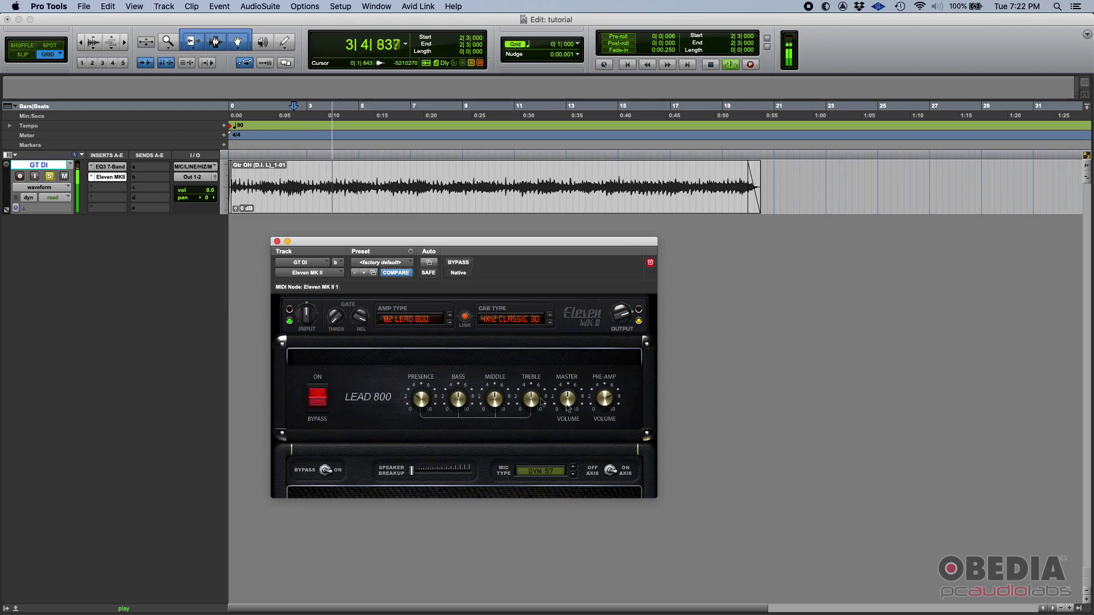
key(space)
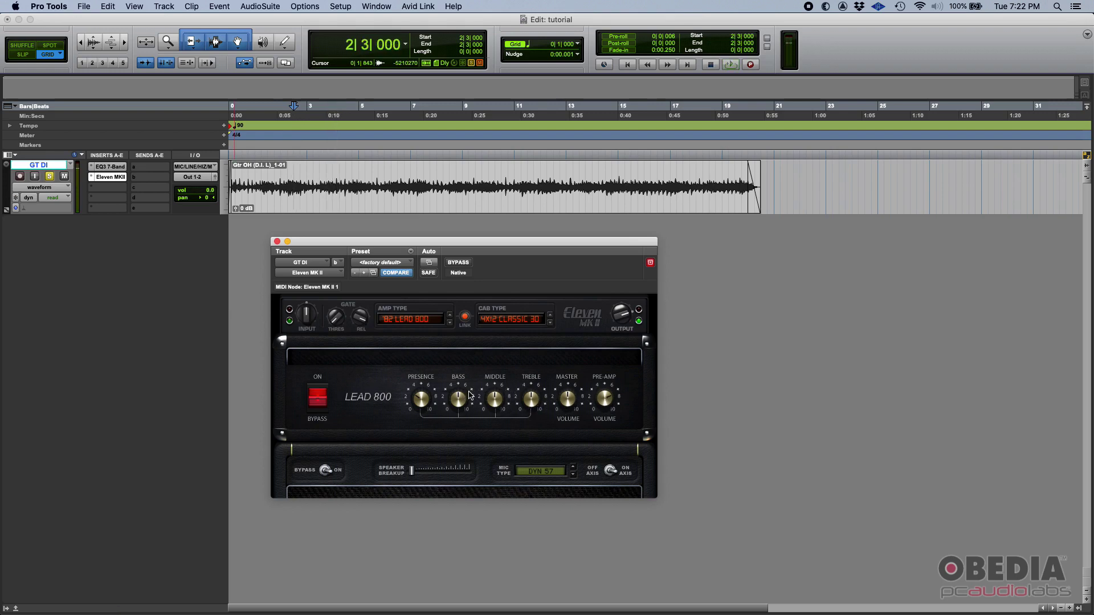
key(space)
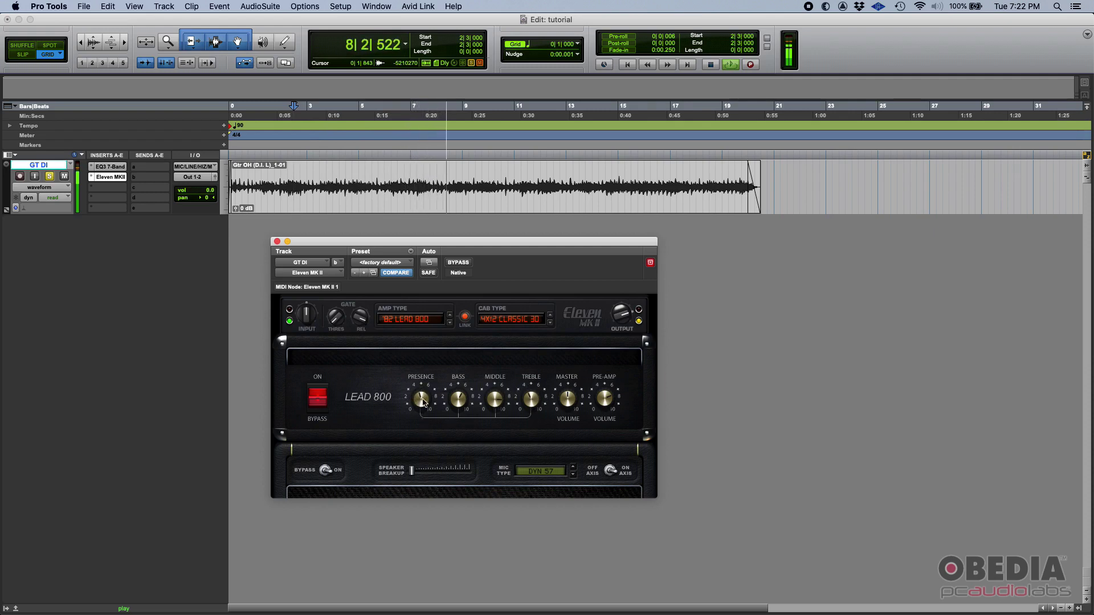
key(space)
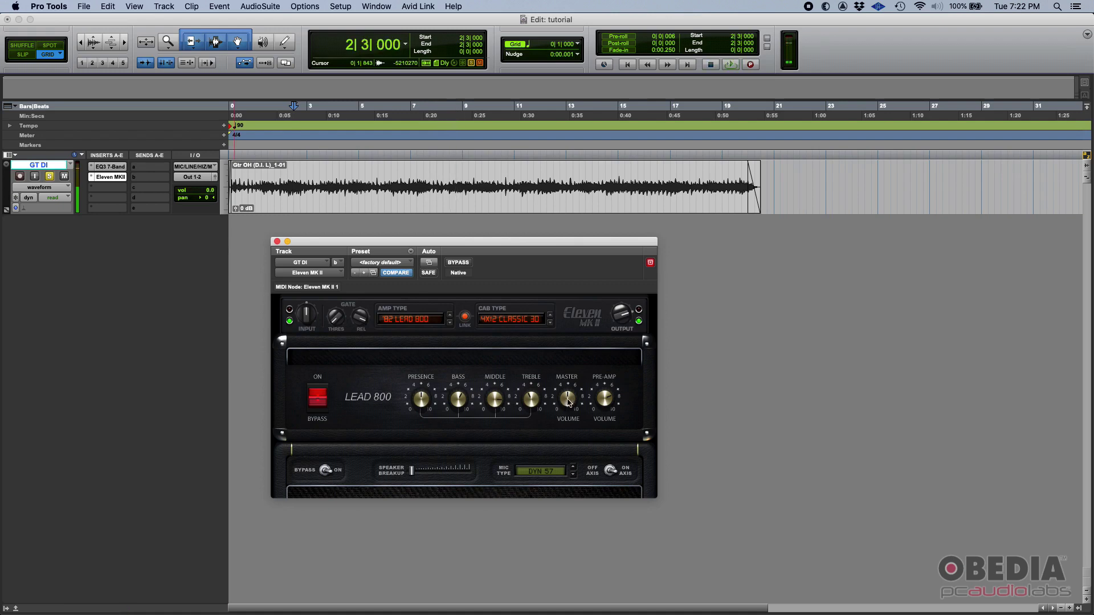
key(space)
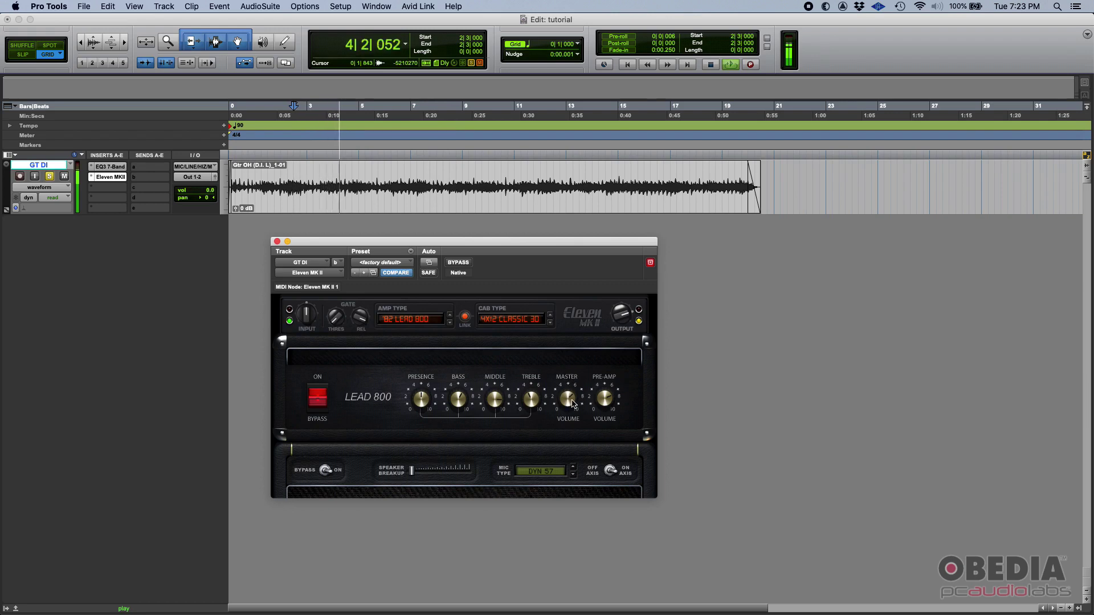
key(space)
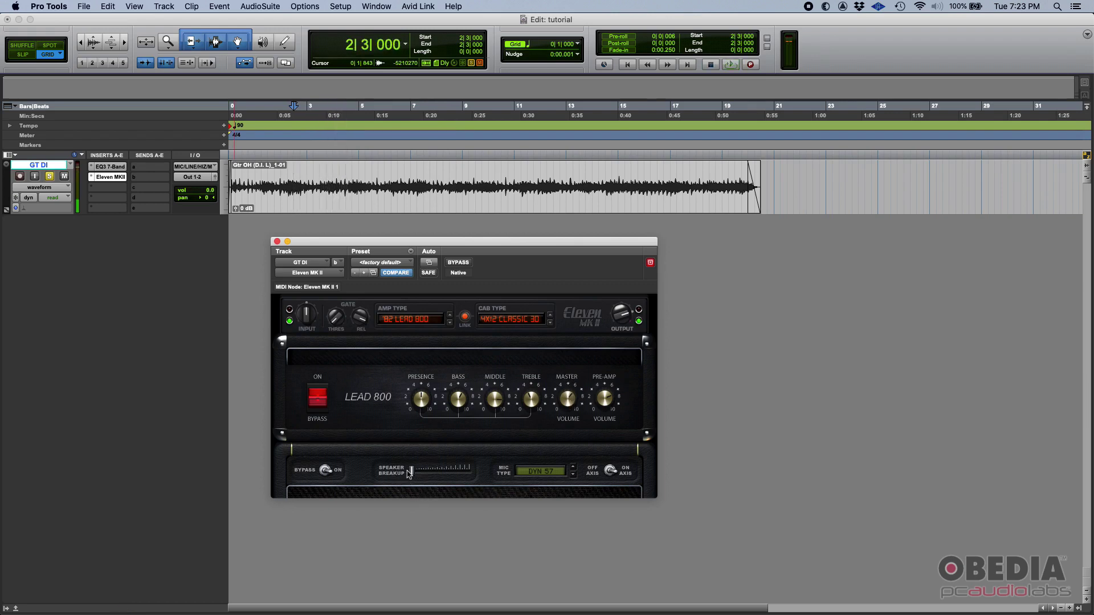
click(464, 317)
Step: Audition cabinets from 1x8 Custom through 1x15 Open Back to 2x12 B30 during playback
click(507, 320)
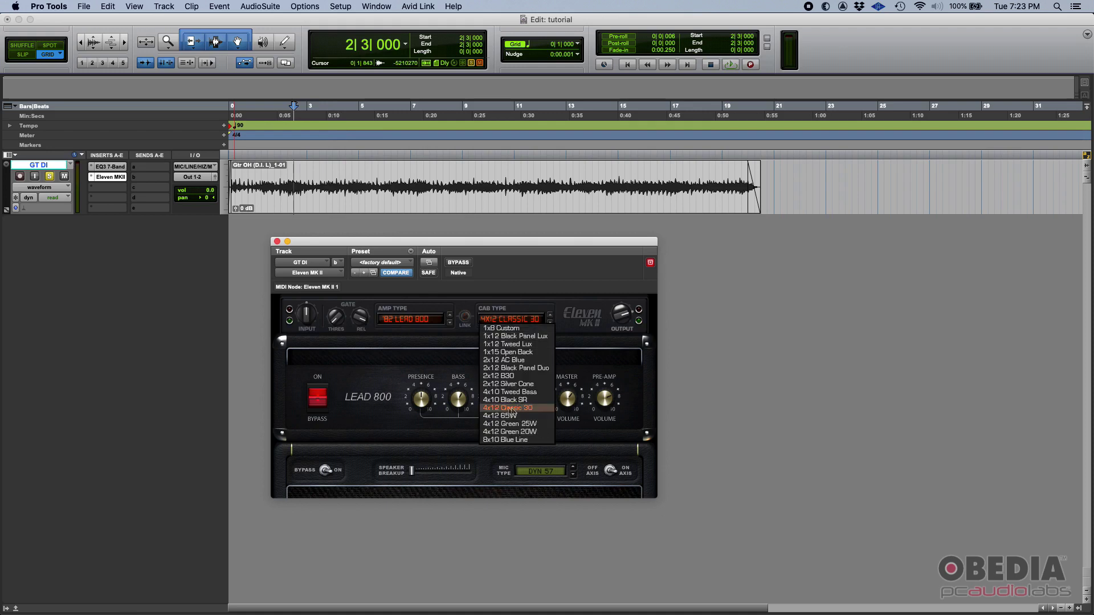
click(523, 330)
key(space)
click(550, 323)
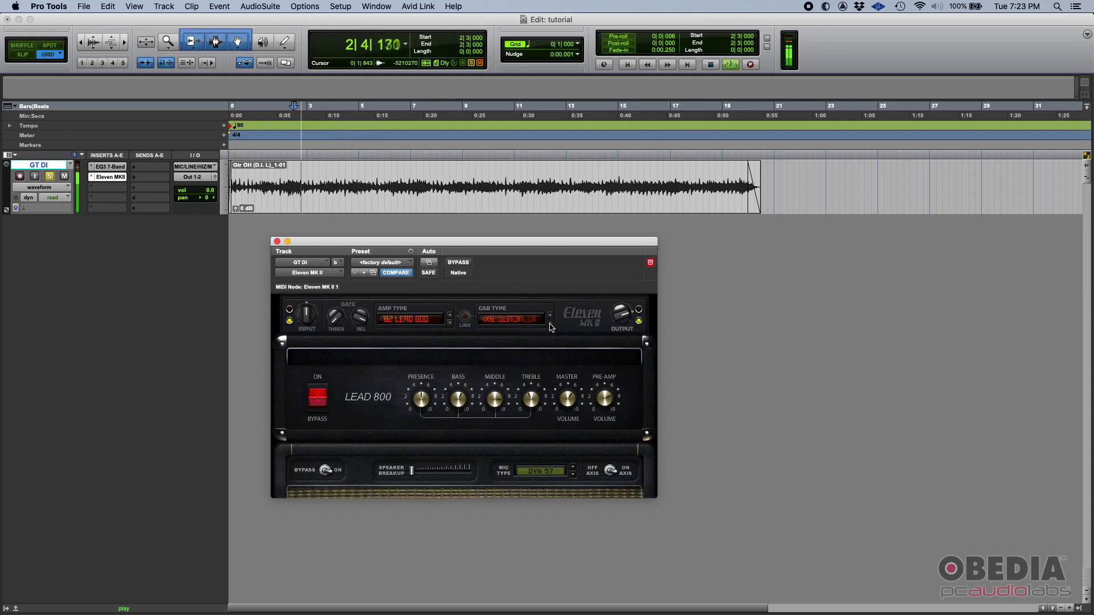
click(551, 324)
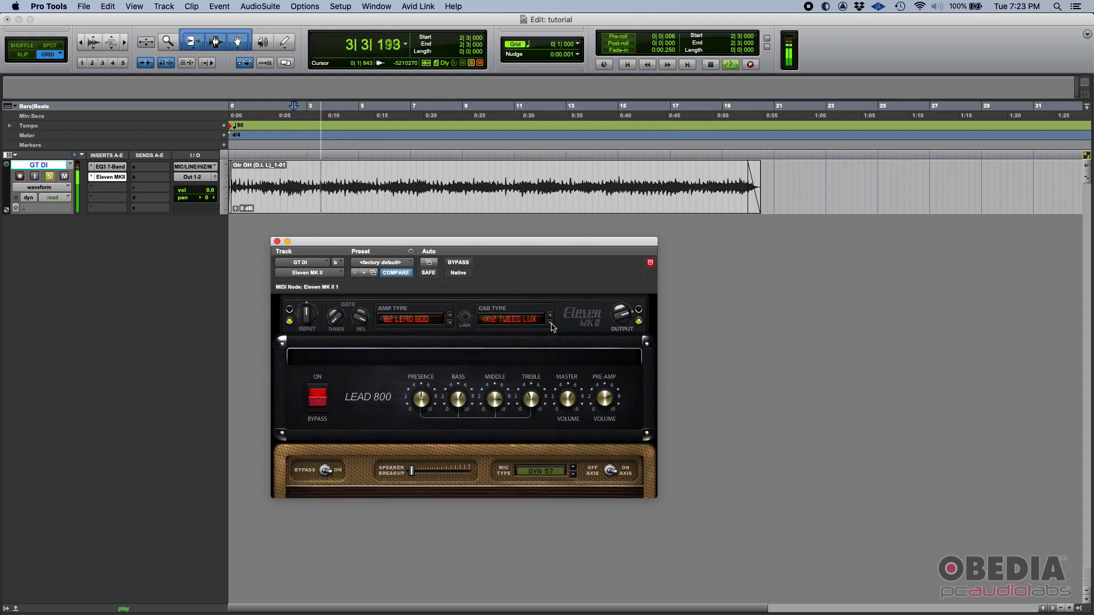
click(551, 324)
click(551, 324)
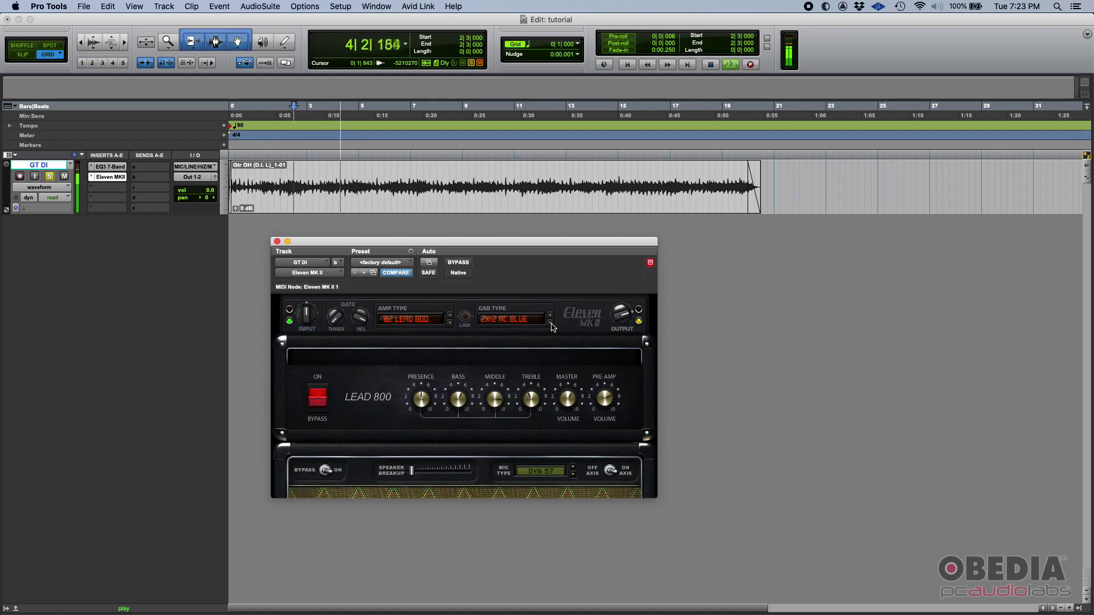
click(551, 325)
click(551, 324)
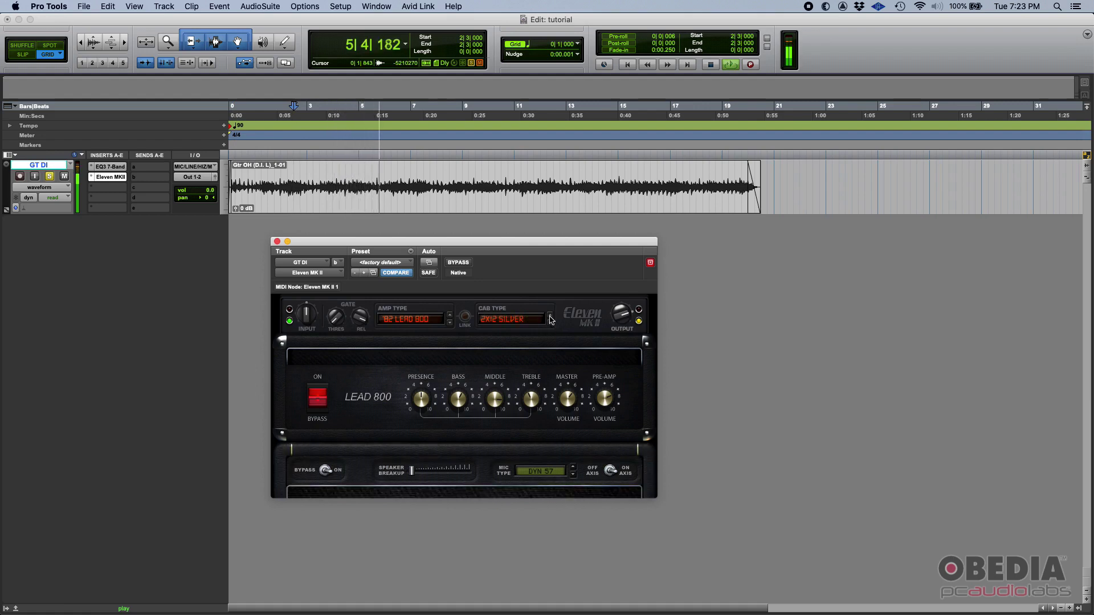
key(space)
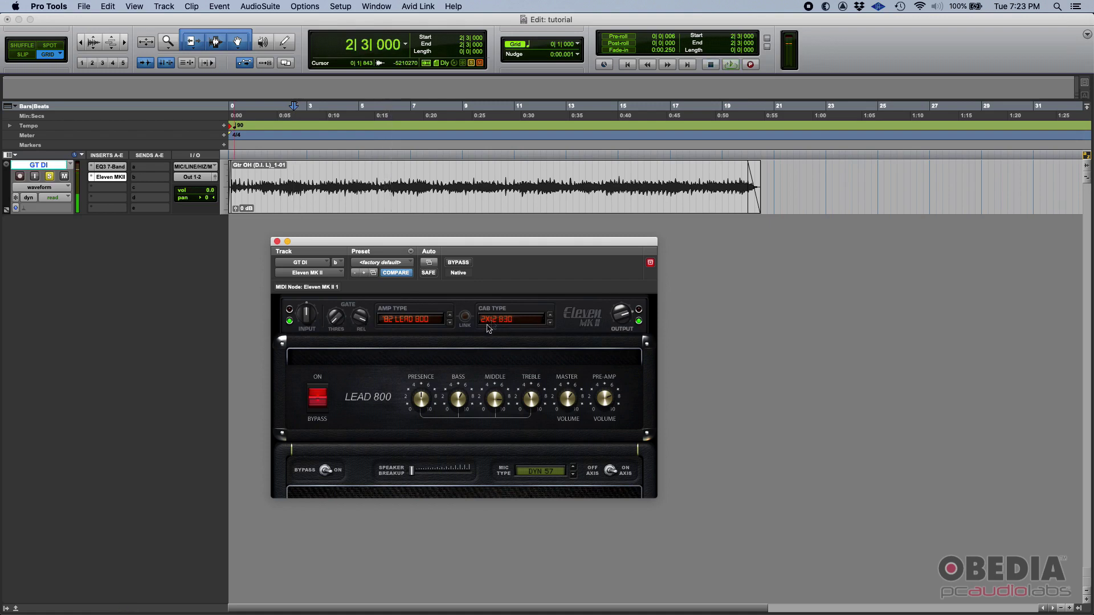
Step: Keep the 2X12 B30 cabinet and raise Speaker Breakup slightly while playing
click(506, 326)
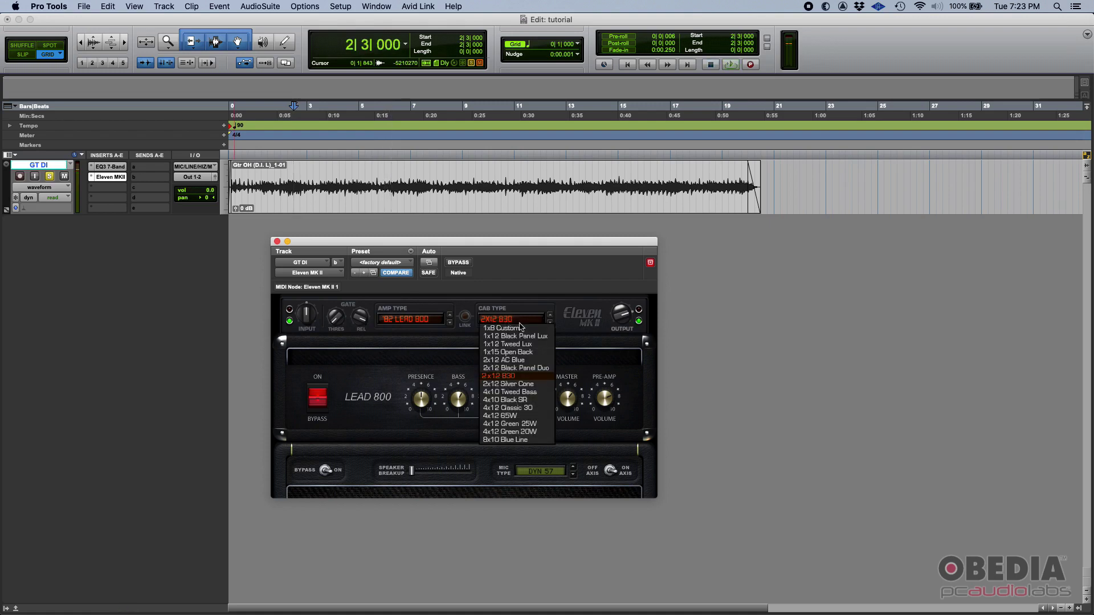
click(517, 378)
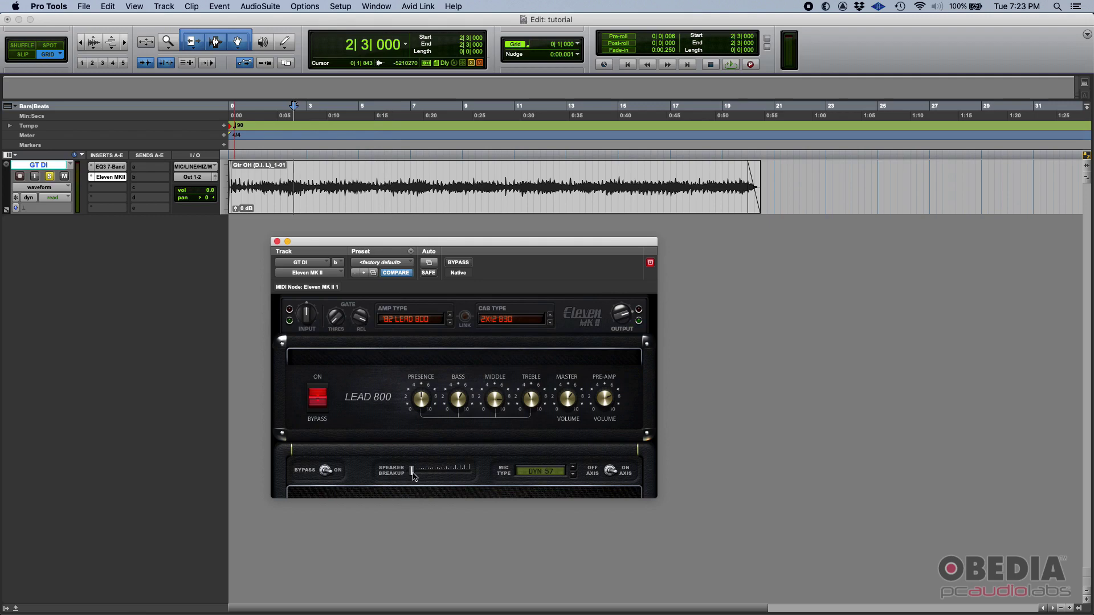
key(space)
mouse_move(414, 474)
mouse_down()
mouse_move(450, 476)
mouse_move(408, 477)
mouse_up()
Step: Compare mic models (DYN 409, COND 67, RIBBON 121, DYN 57), mic on axis, settling on COND 414
key(space)
key(space)
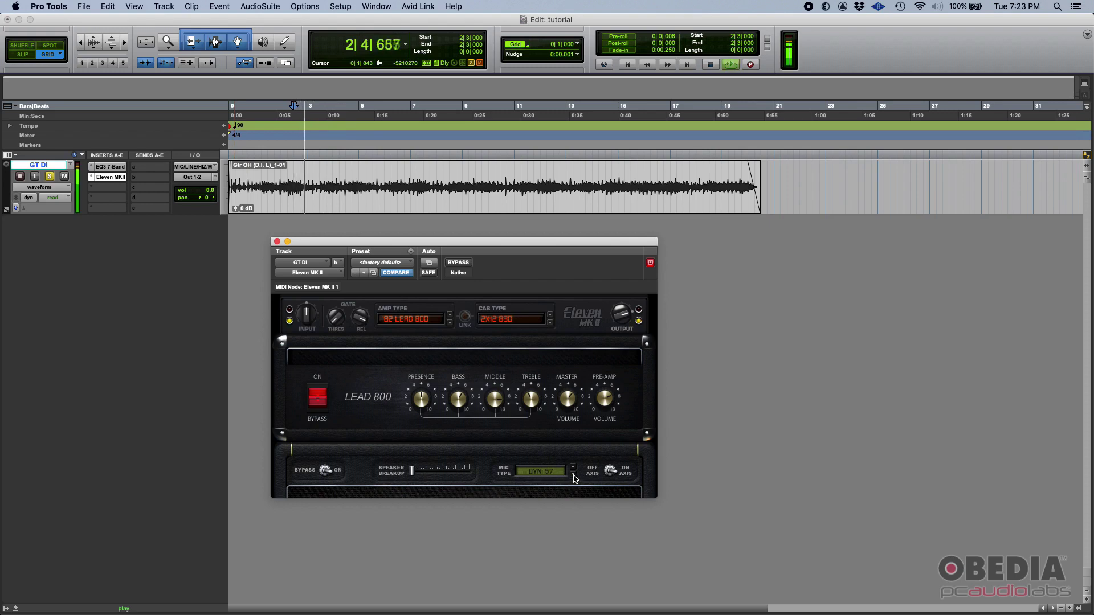
click(573, 477)
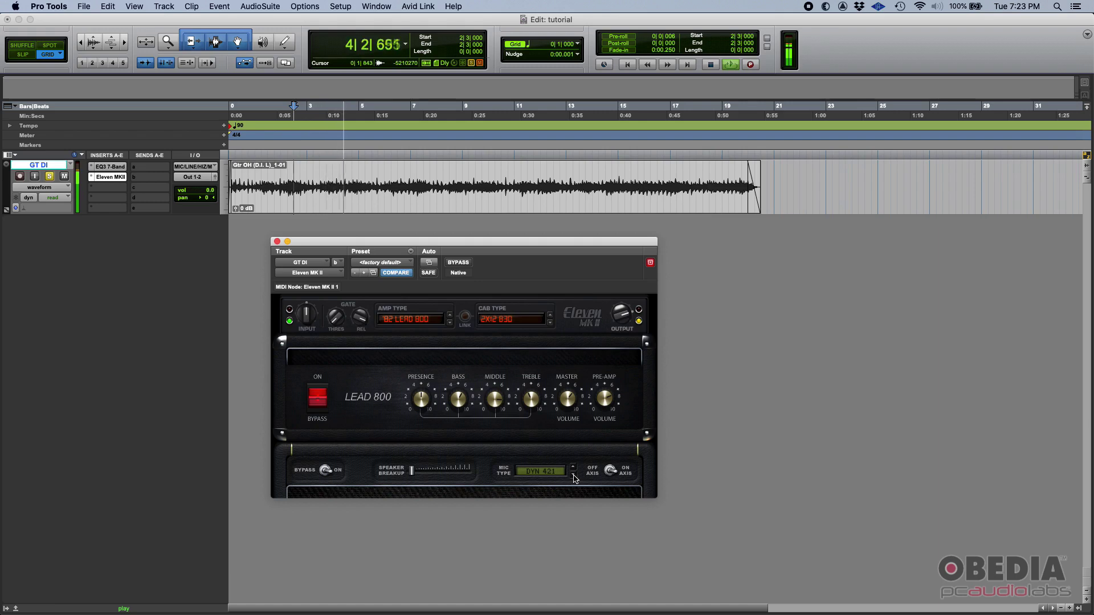
click(573, 476)
click(574, 476)
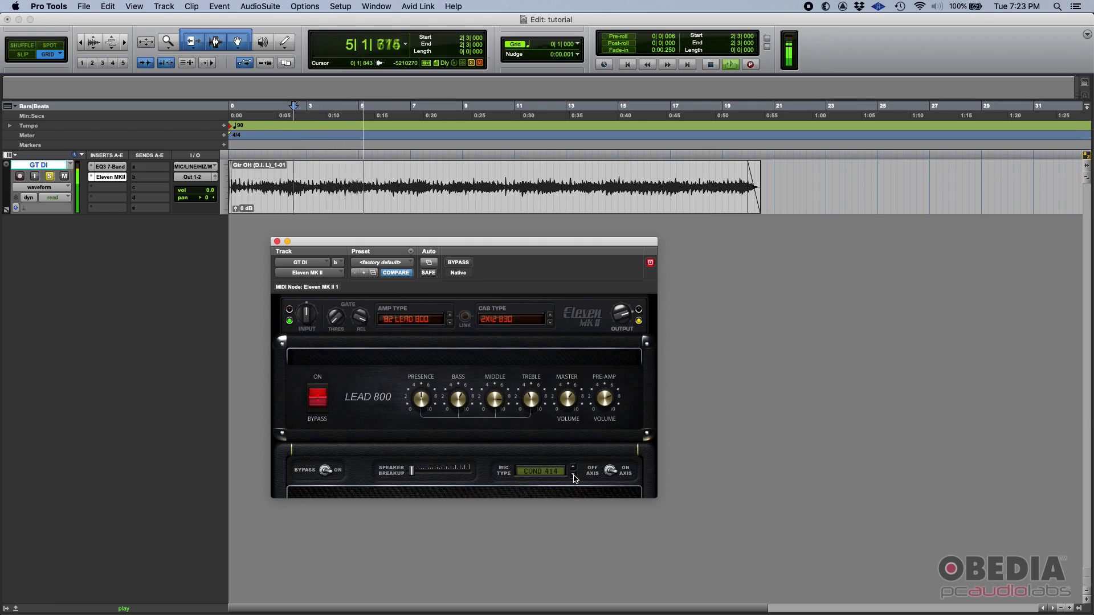
click(575, 477)
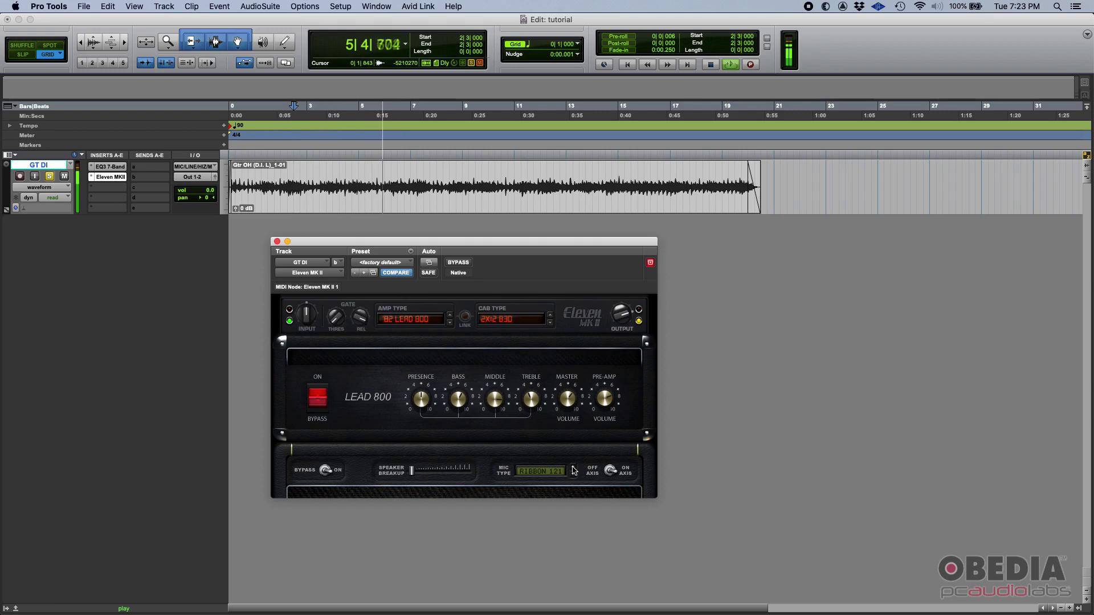
click(574, 475)
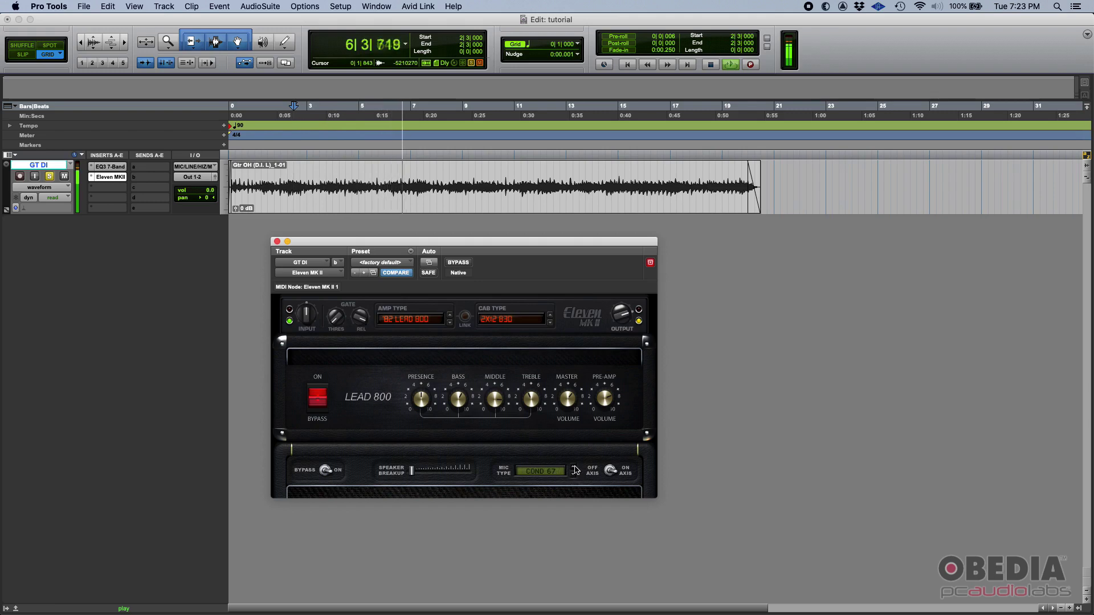
click(574, 476)
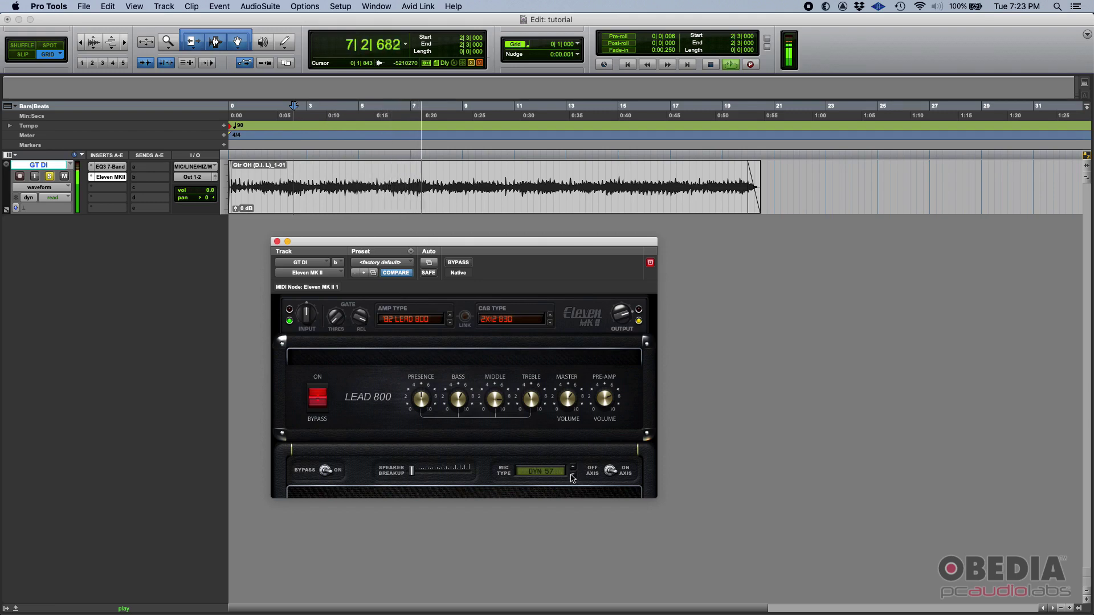
click(574, 476)
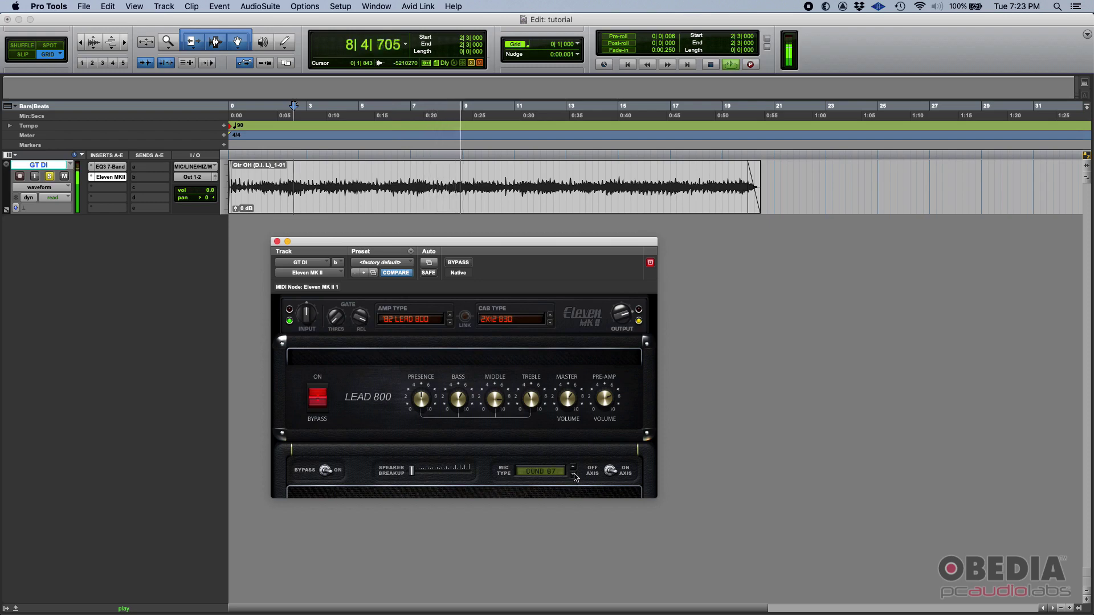
click(606, 472)
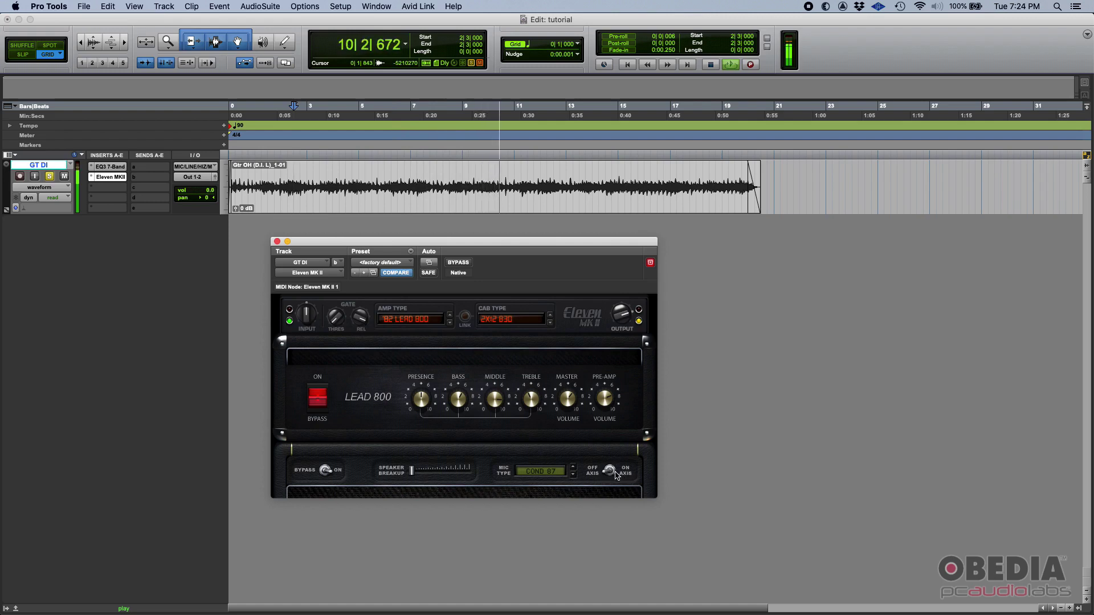
click(573, 475)
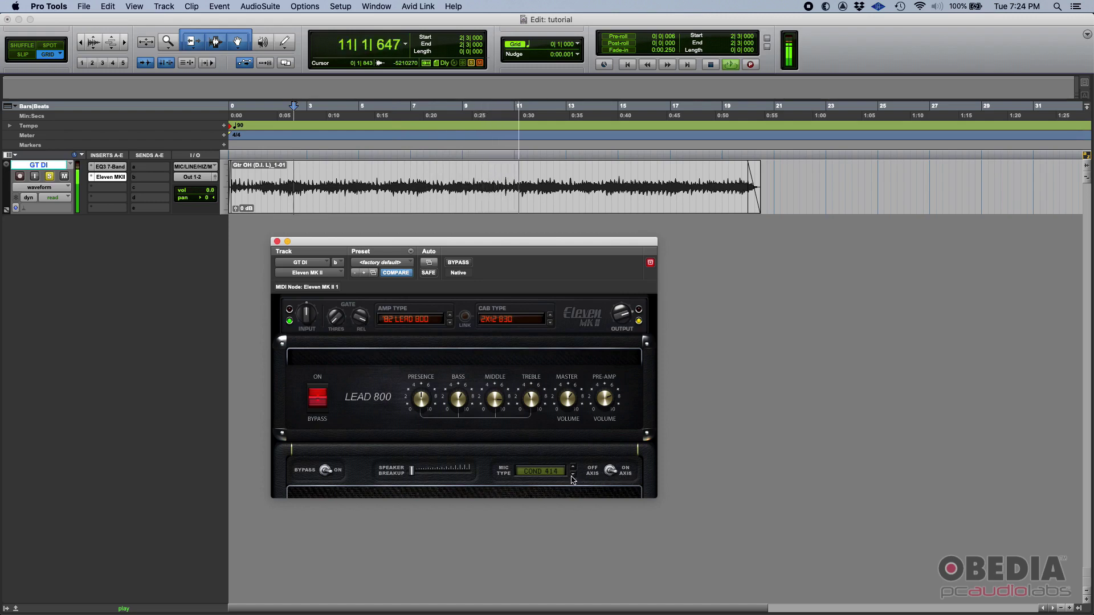
key(space)
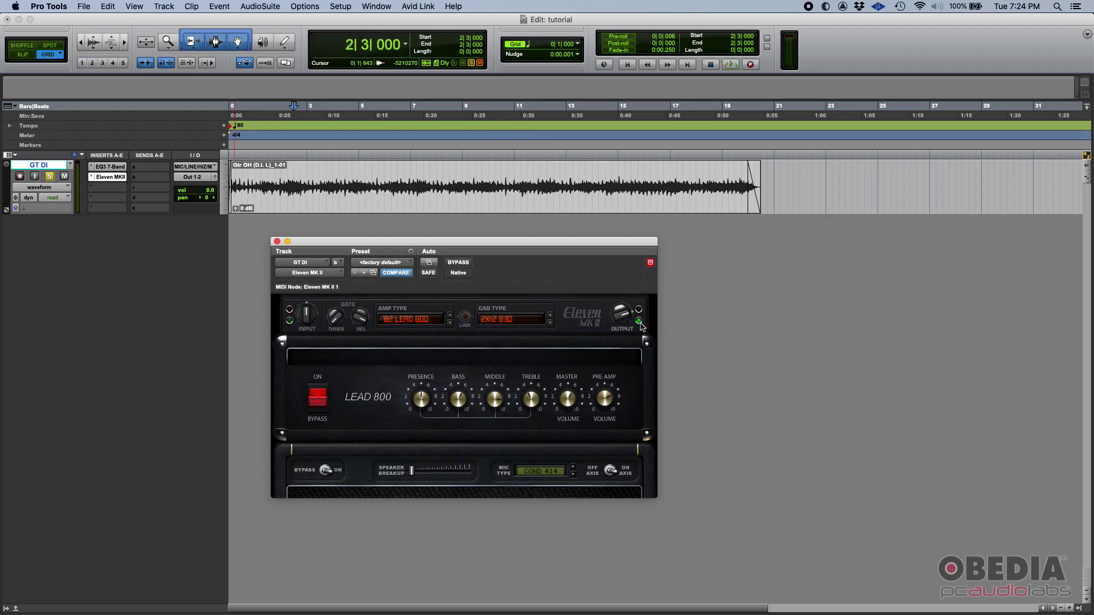
key(space)
mouse_move(623, 329)
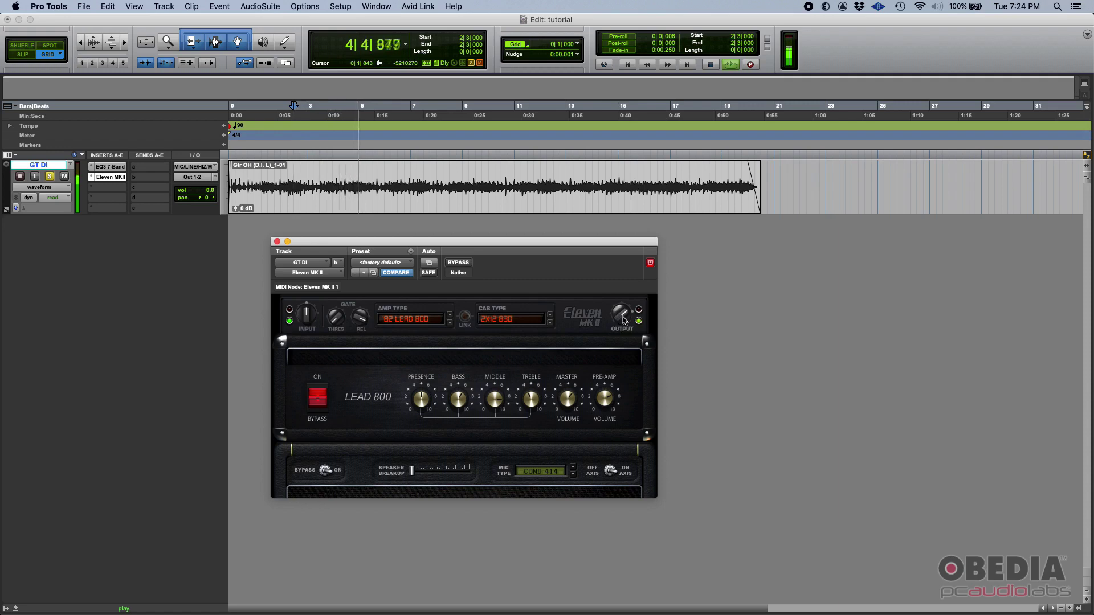
key(space)
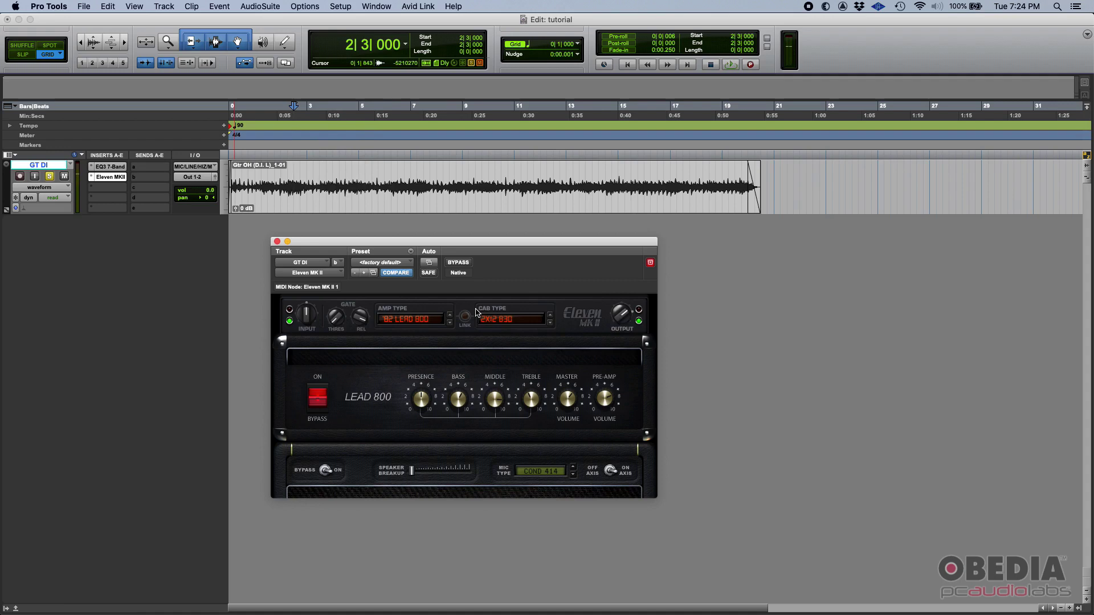
drag(470, 247, 462, 254)
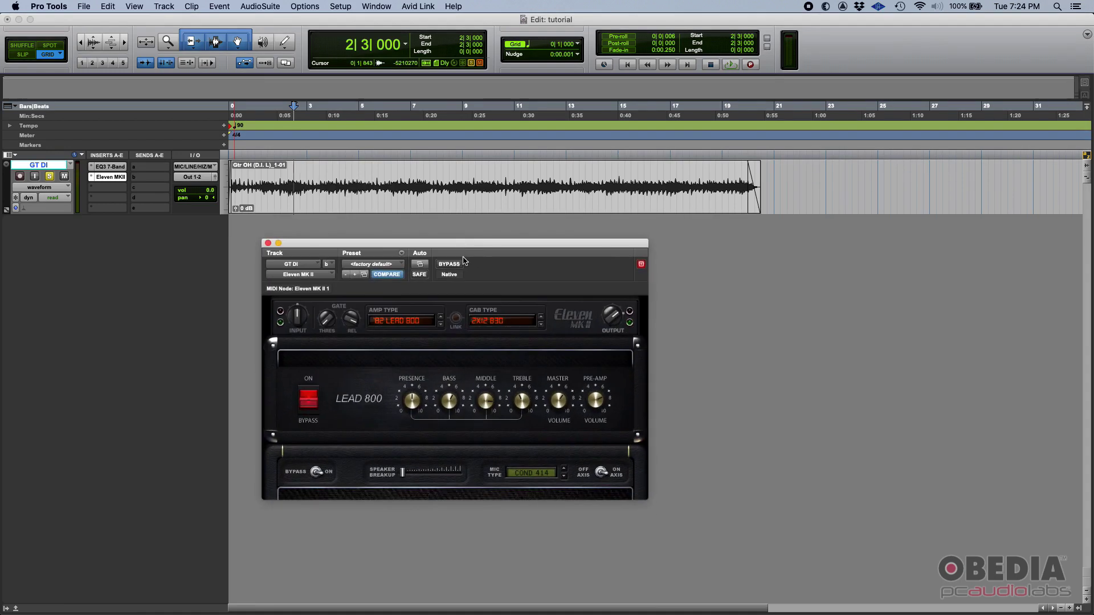
key(space)
key(space)
key(space)
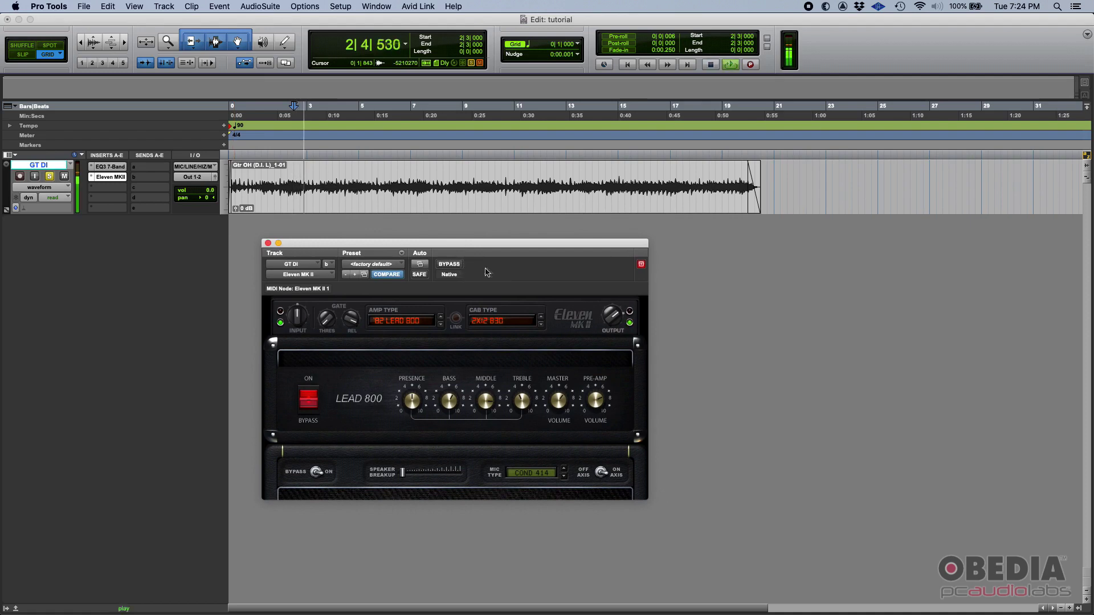
click(450, 265)
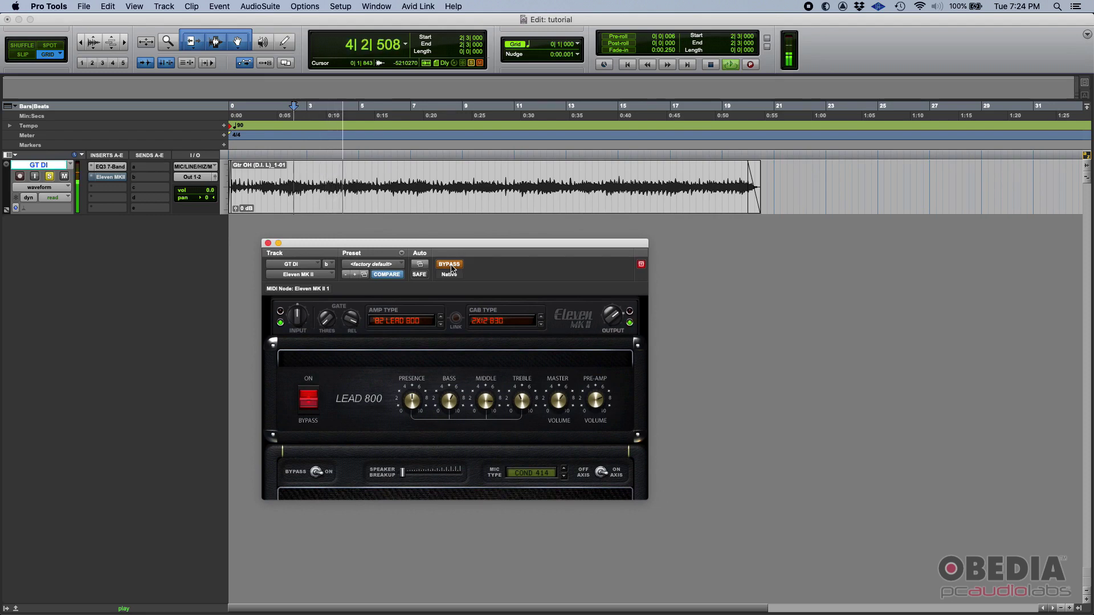
click(450, 265)
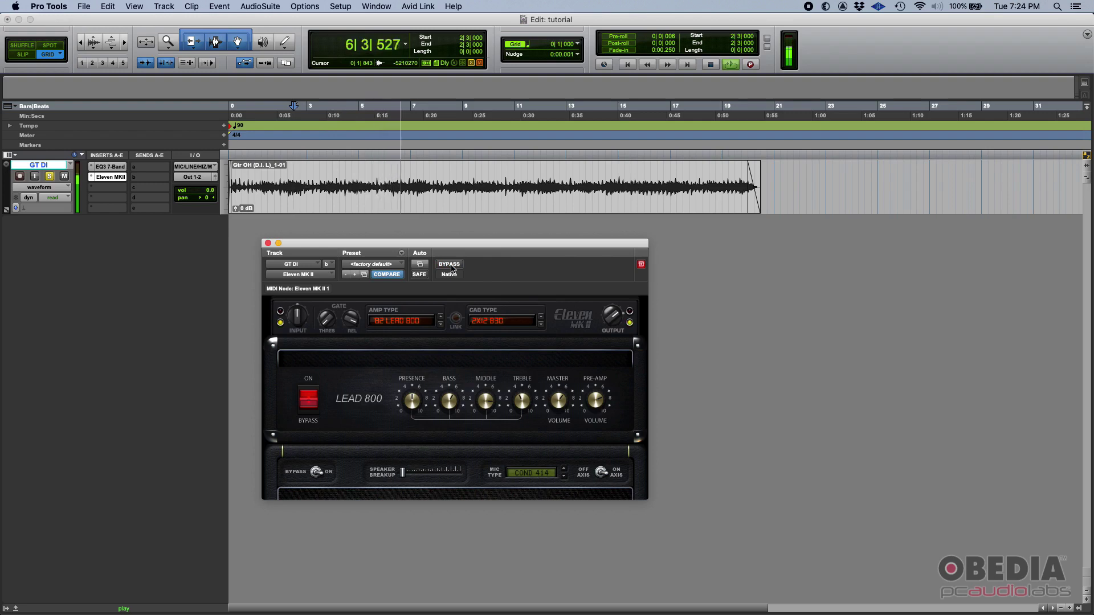
key(space)
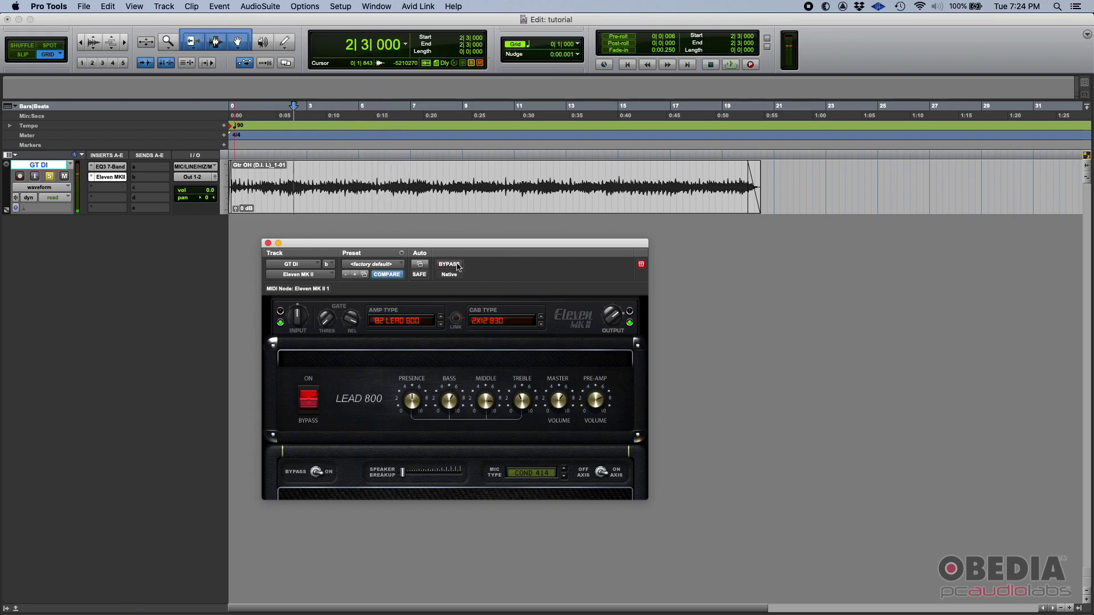
drag(476, 252, 477, 257)
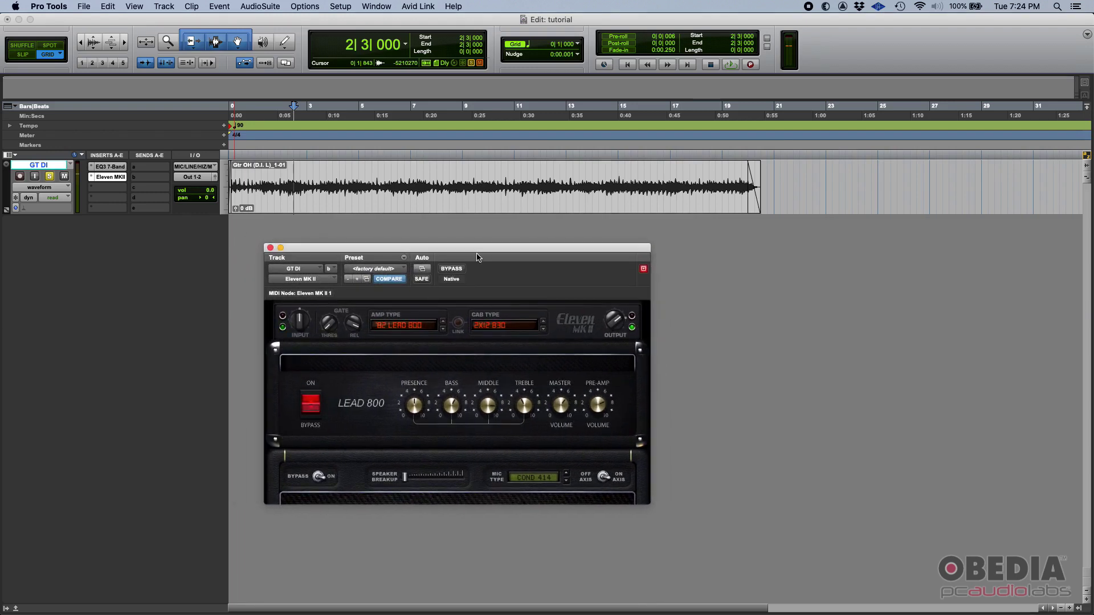
drag(477, 255, 470, 249)
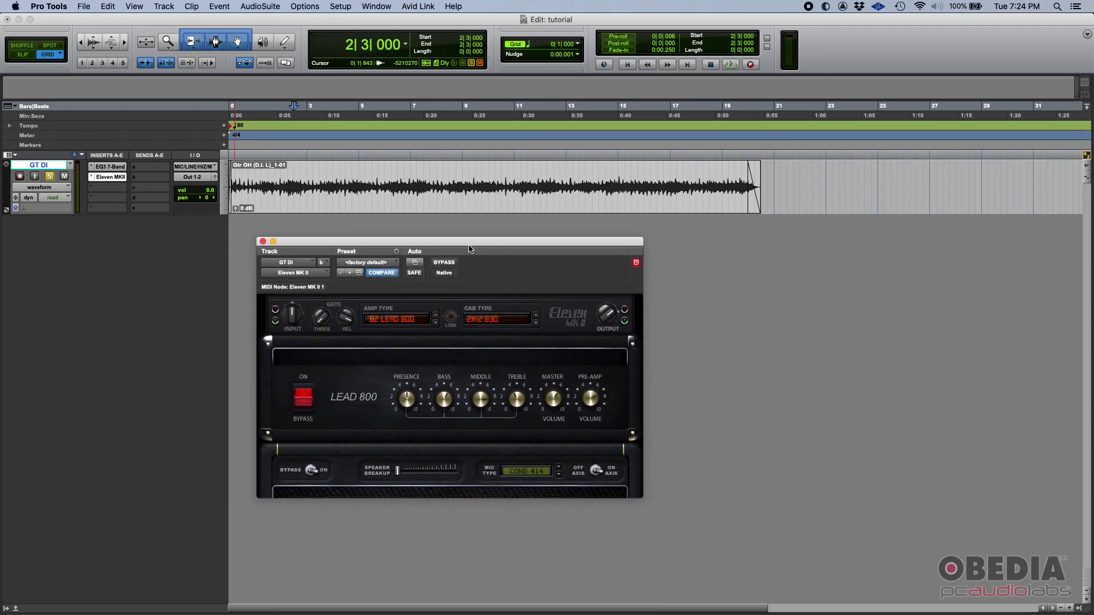